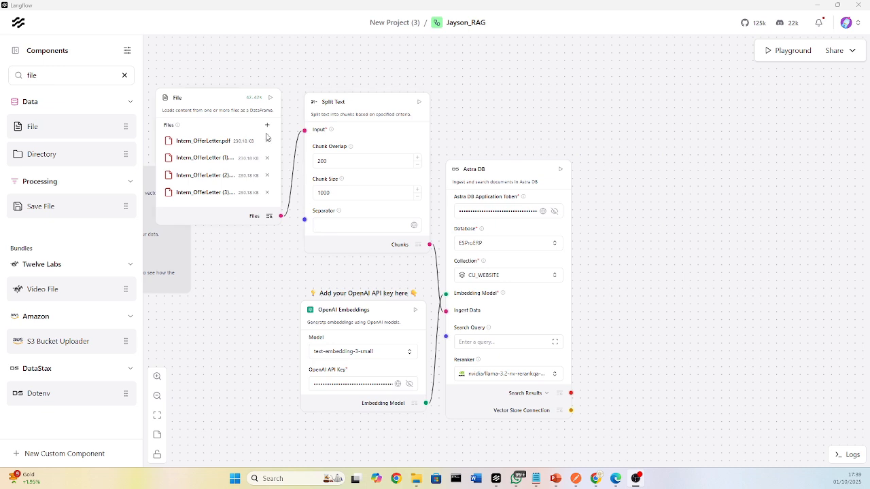
Add a second File component in the empty canvas area beside Astra DB and load the three Job Title - Delivery Manager text files.
{"action": "double_click", "coordinate": [40, 75]}
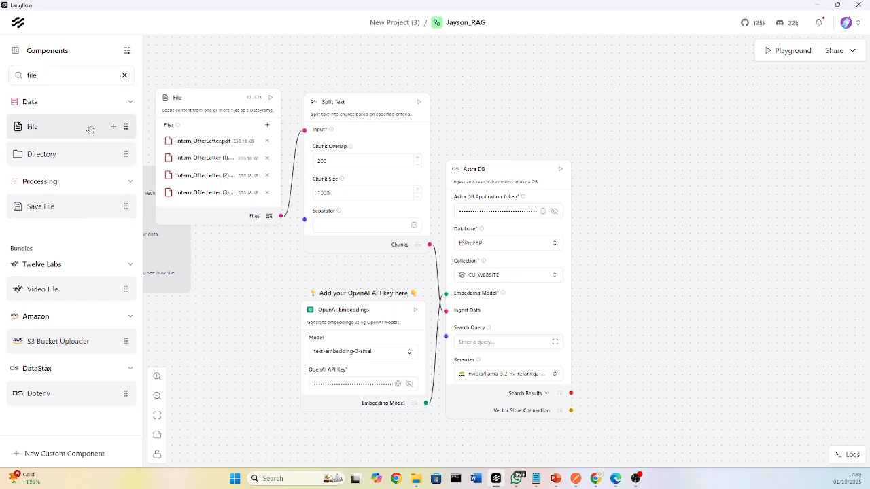
{"action": "left_click_drag", "start_coordinate": [91, 129], "coordinate": [661, 140]}
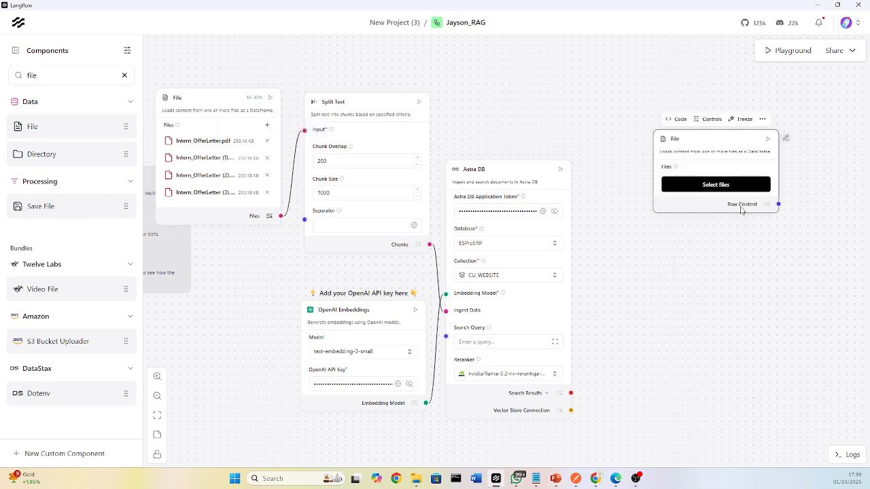
{"action": "left_click", "coordinate": [720, 183]}
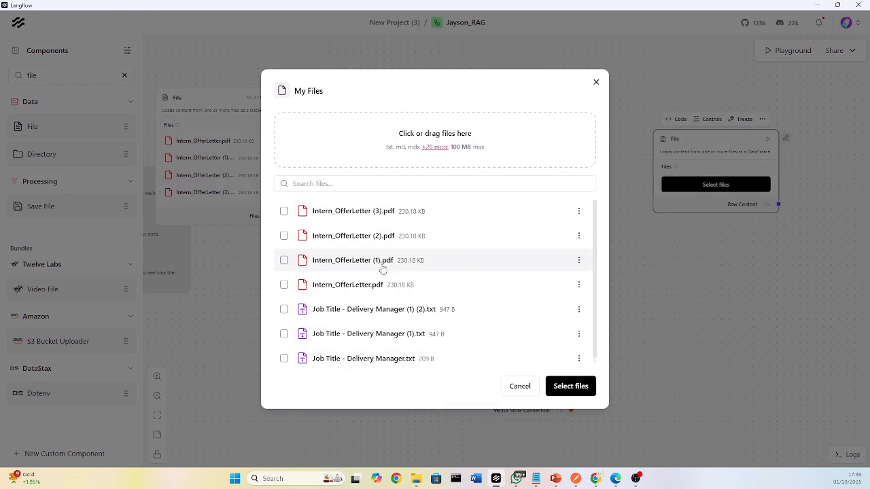
{"action": "left_click", "coordinate": [352, 286]}
{"action": "left_click", "coordinate": [352, 309]}
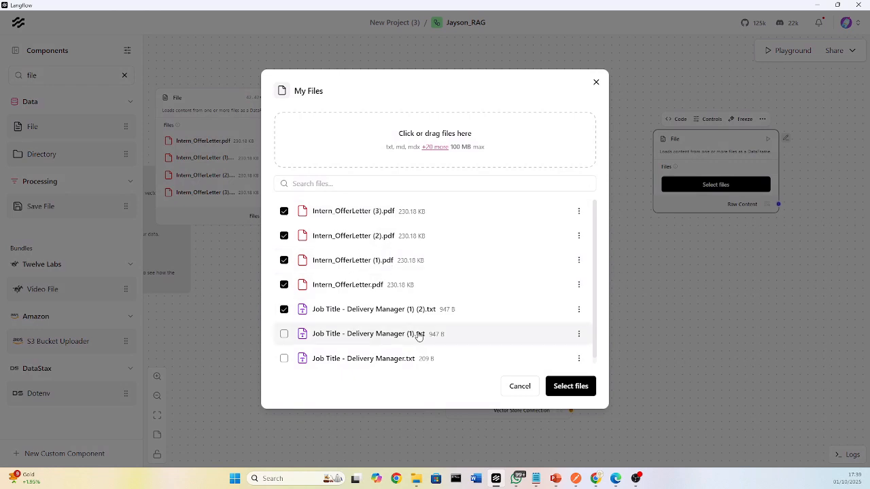
{"action": "left_click", "coordinate": [344, 338]}
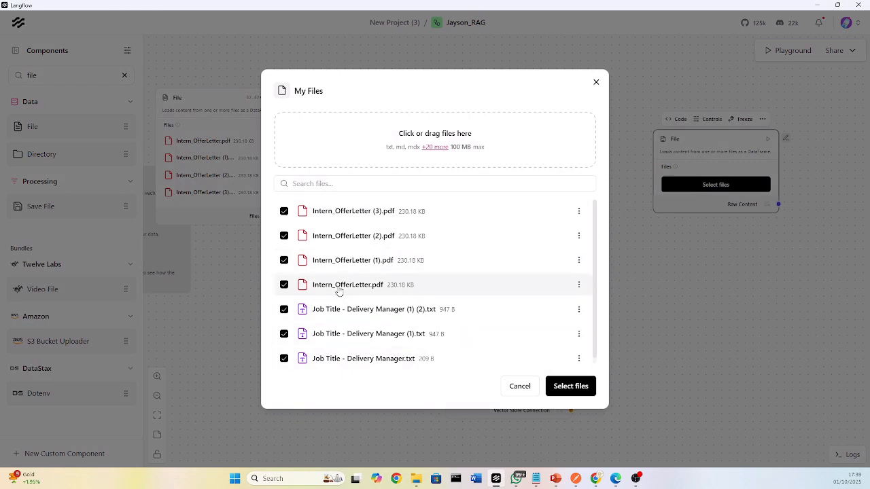
{"action": "left_click", "coordinate": [333, 212]}
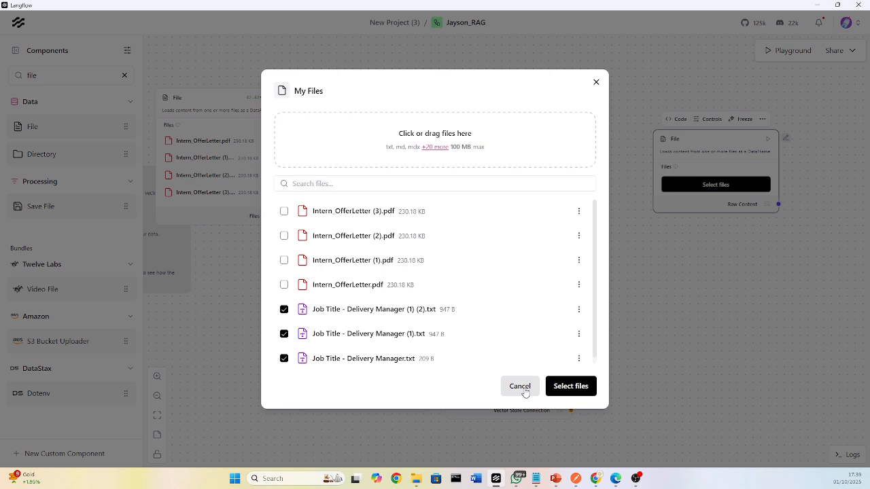
{"action": "left_click", "coordinate": [576, 388]}
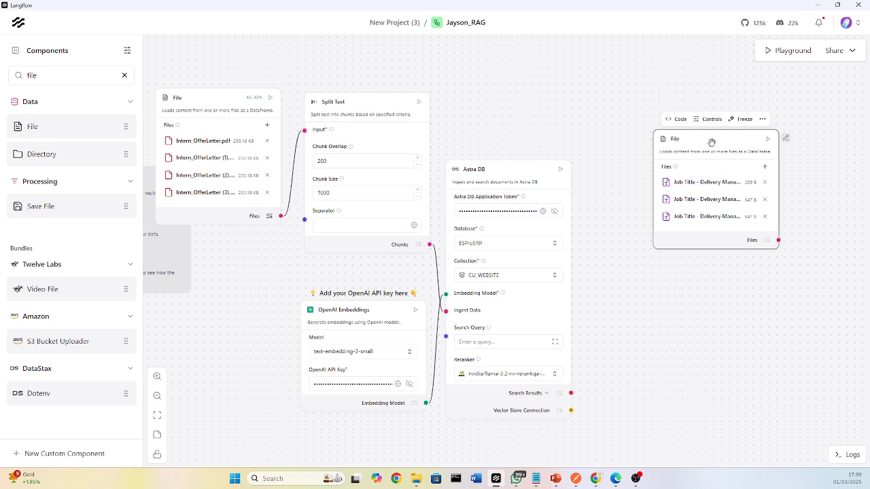
Delete the added File component that holds the Job Title text files.
{"action": "key", "text": "Delete"}
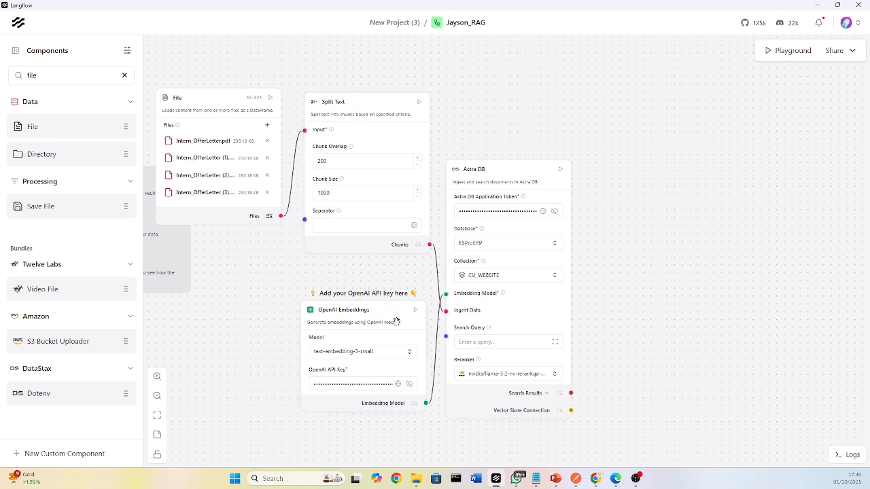
{"action": "left_click", "coordinate": [338, 385]}
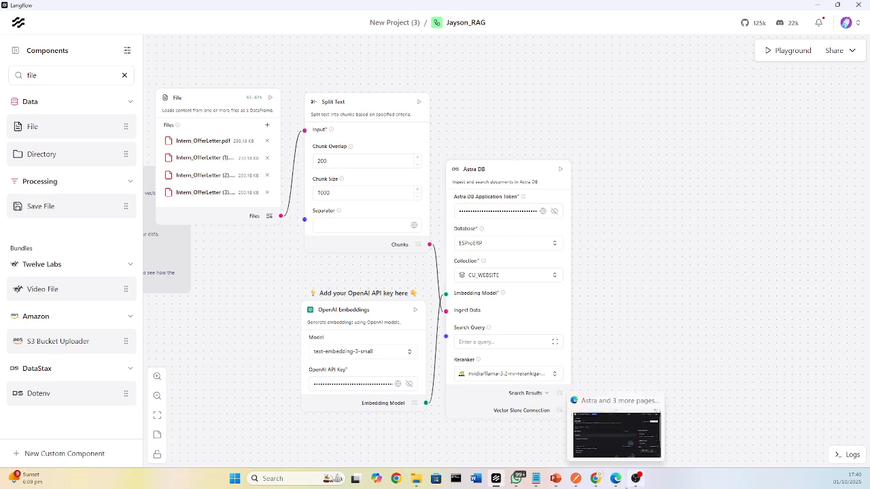
Switch to the browser to view the ESProERP database overview and the Astra DB product page, and return to Langflow.
{"action": "left_click", "coordinate": [616, 481]}
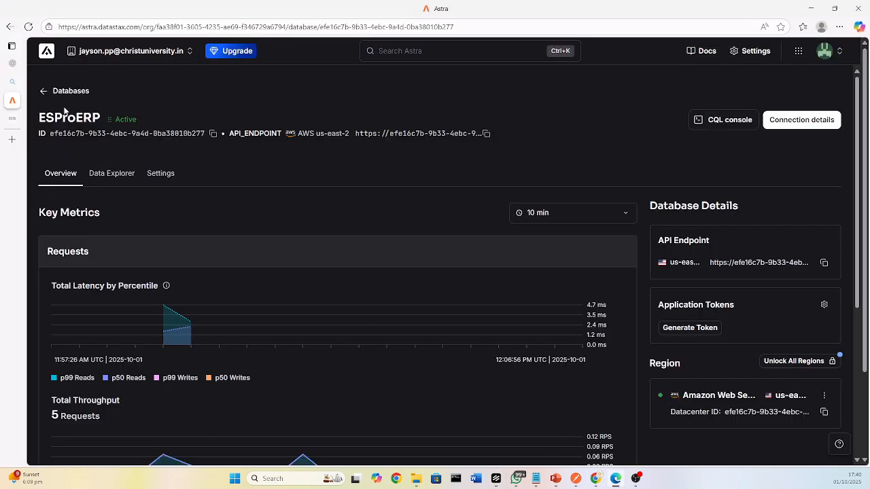
{"action": "left_click", "coordinate": [11, 118]}
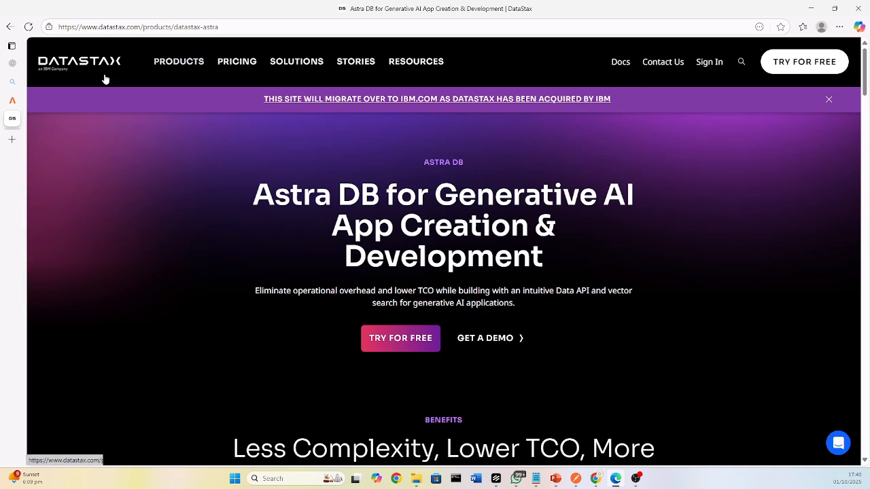
{"action": "left_click", "coordinate": [41, 99]}
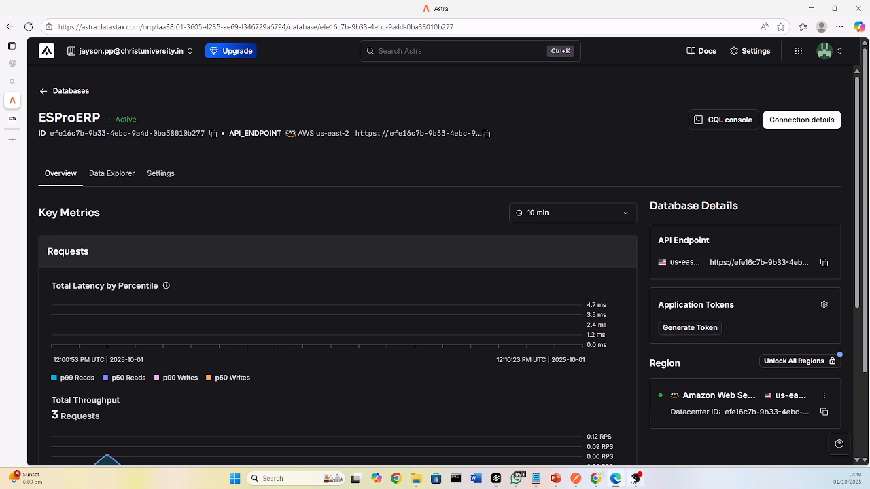
{"action": "left_click", "coordinate": [615, 484]}
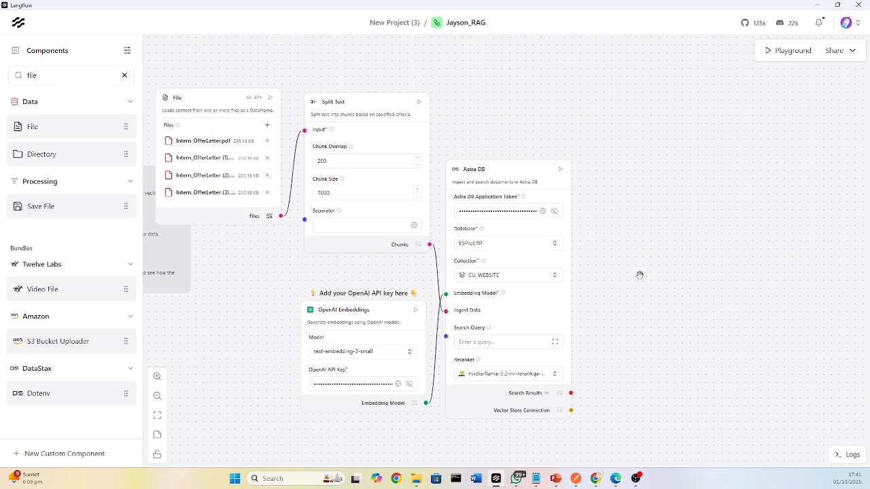
Run the load data flow's Astra DB component to ingest the offer letter chunks into the CU_WEBSITE collection.
{"action": "left_click", "coordinate": [560, 170]}
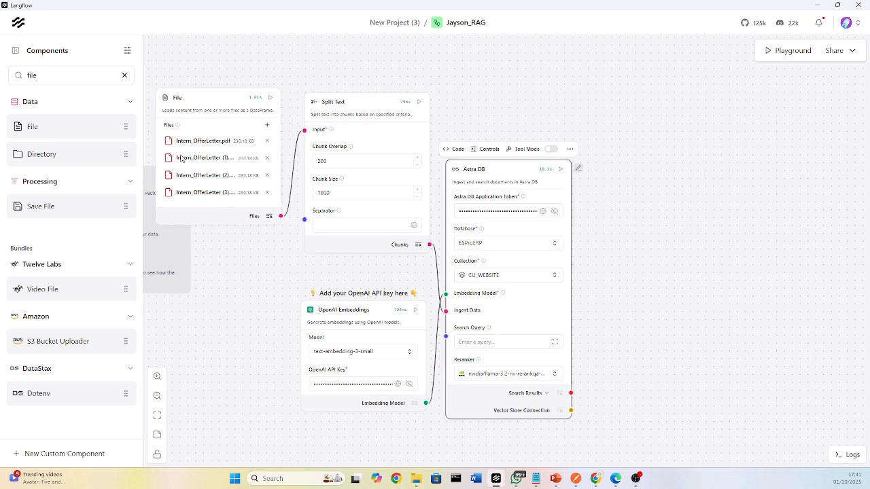
{"action": "left_click", "coordinate": [352, 194]}
{"action": "scroll", "coordinate": [614, 260], "scroll_direction": "up", "scroll_amount": 2}
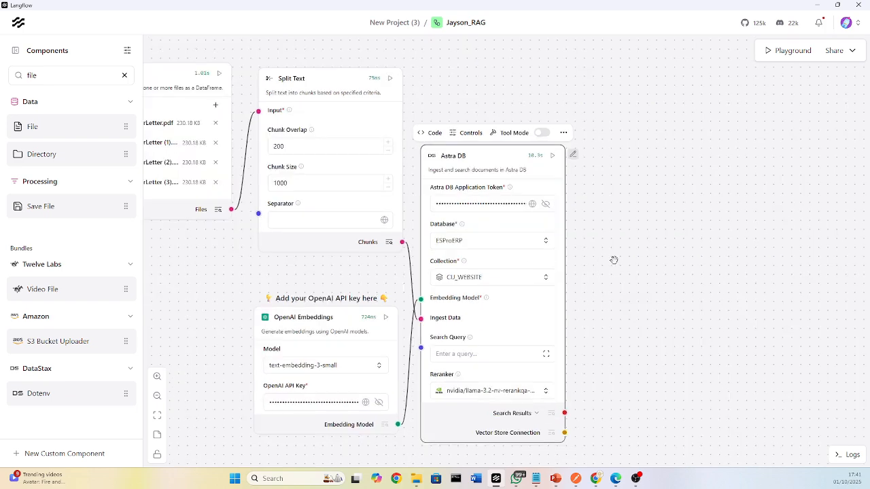
{"action": "scroll", "coordinate": [614, 260], "scroll_direction": "up", "scroll_amount": 1}
{"action": "scroll", "coordinate": [586, 270], "scroll_direction": "down", "scroll_amount": 3}
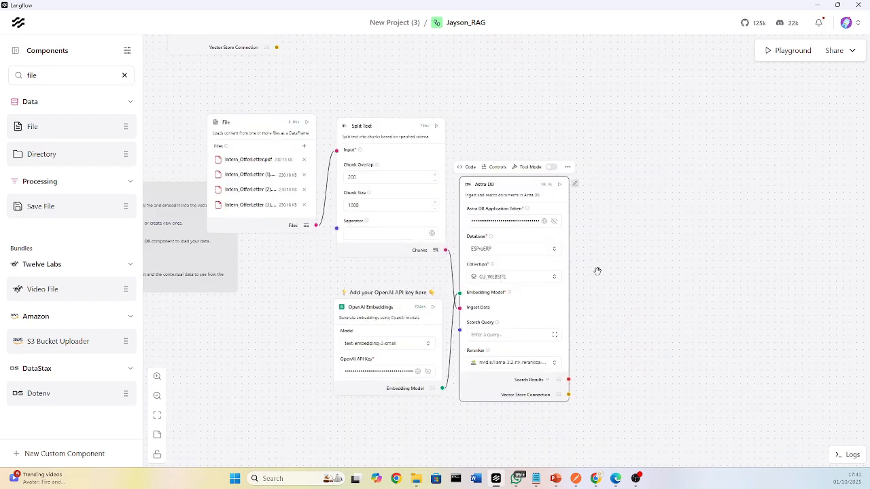
Ask "when is the internship starting" in the Playground's default session and close the Playground after the reply.
{"action": "left_click_drag", "start_coordinate": [520, 117], "coordinate": [634, 331]}
{"action": "left_click_drag", "start_coordinate": [456, 280], "coordinate": [459, 336]}
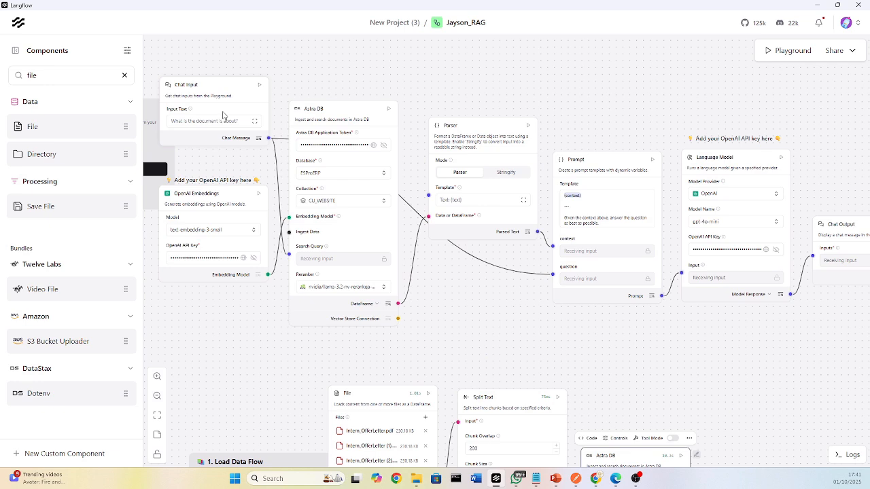
{"action": "left_click", "coordinate": [243, 126]}
{"action": "left_click", "coordinate": [791, 53]}
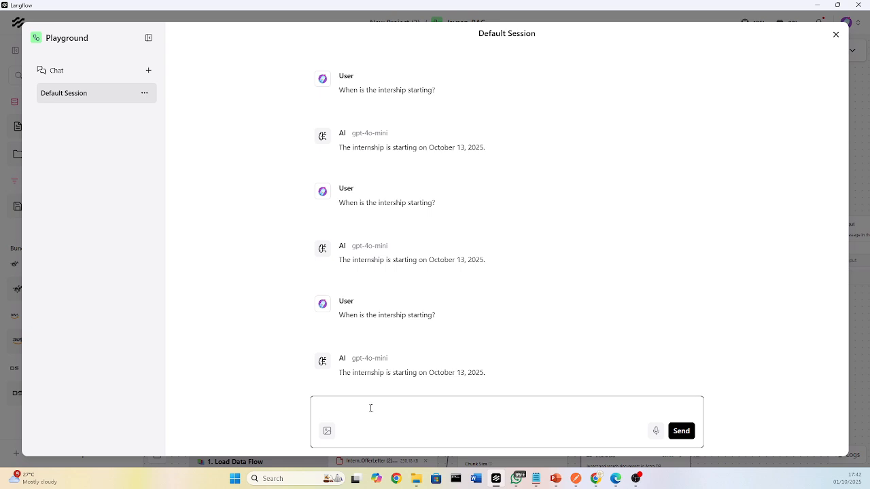
{"action": "type", "text": "when is the internship starting"}
{"action": "left_click", "coordinate": [681, 430]}
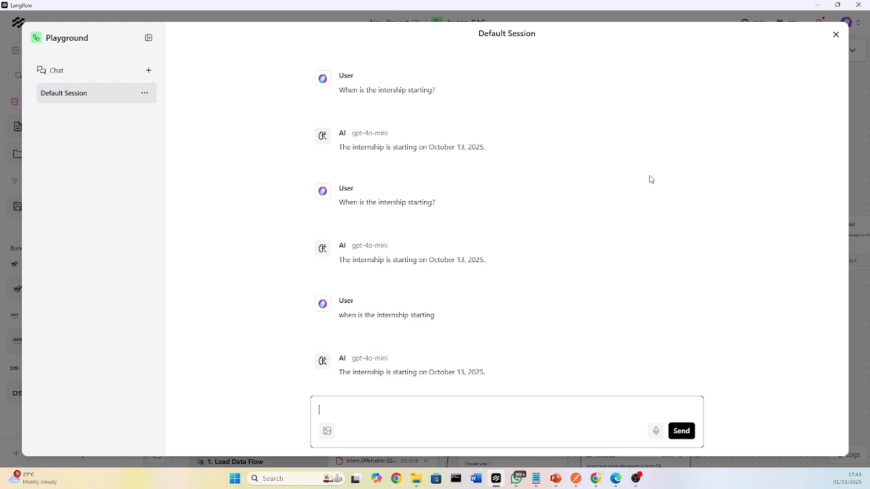
{"action": "left_click", "coordinate": [836, 35]}
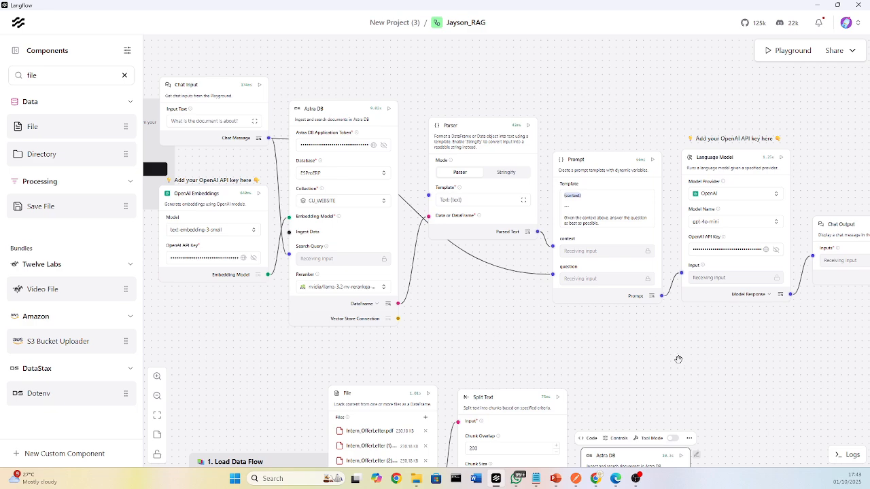
Open the flow's API access Python code and highlight the localhost endpoint URL.
{"action": "left_click_drag", "start_coordinate": [609, 73], "coordinate": [550, 96]}
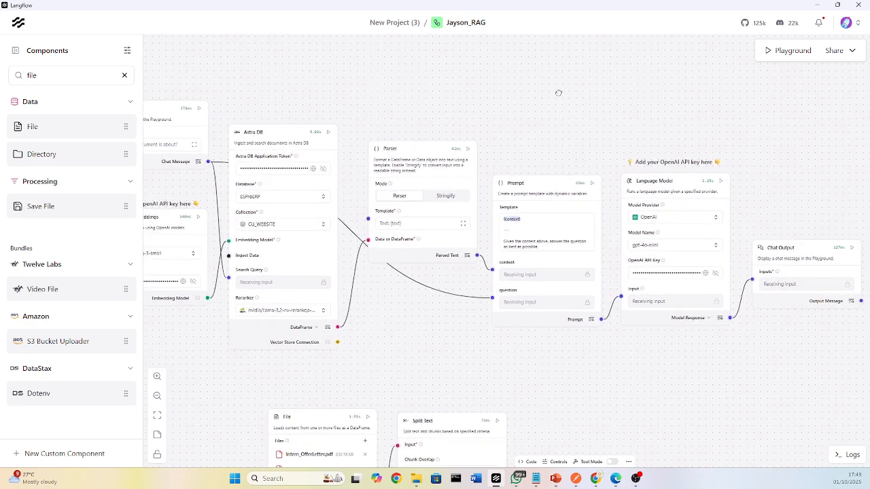
{"action": "left_click", "coordinate": [853, 52]}
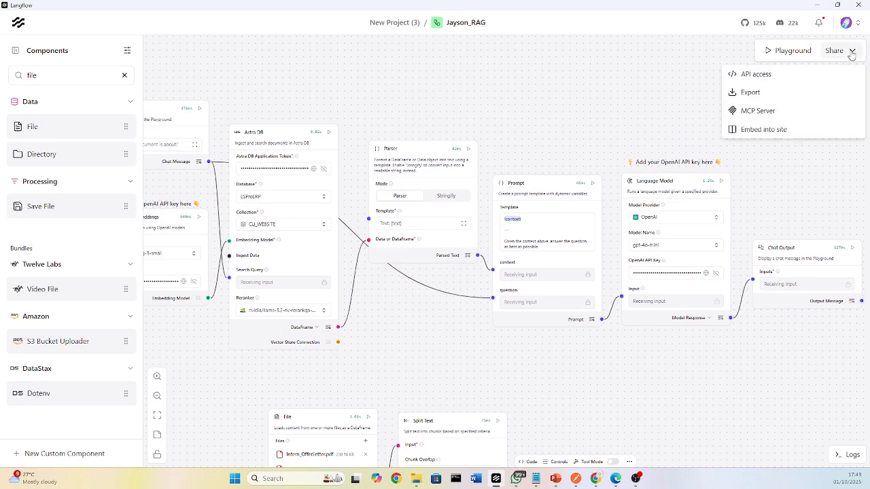
{"action": "left_click", "coordinate": [766, 75]}
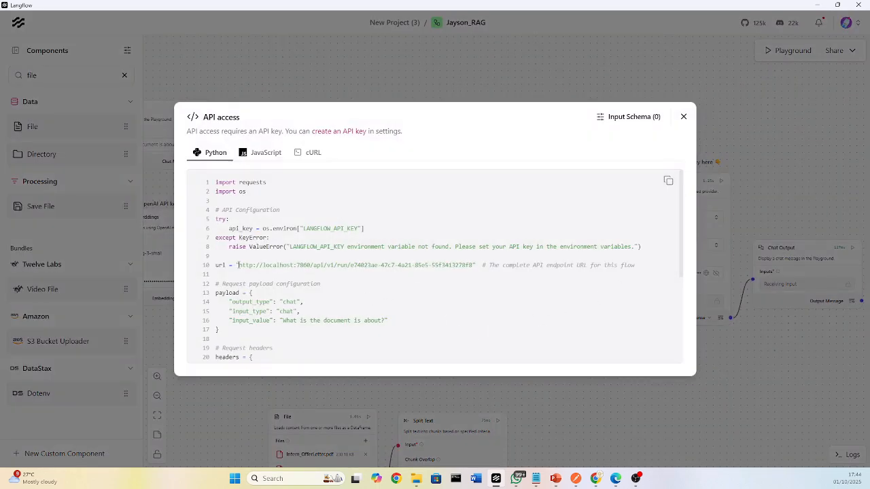
{"action": "left_click_drag", "start_coordinate": [238, 265], "coordinate": [476, 266]}
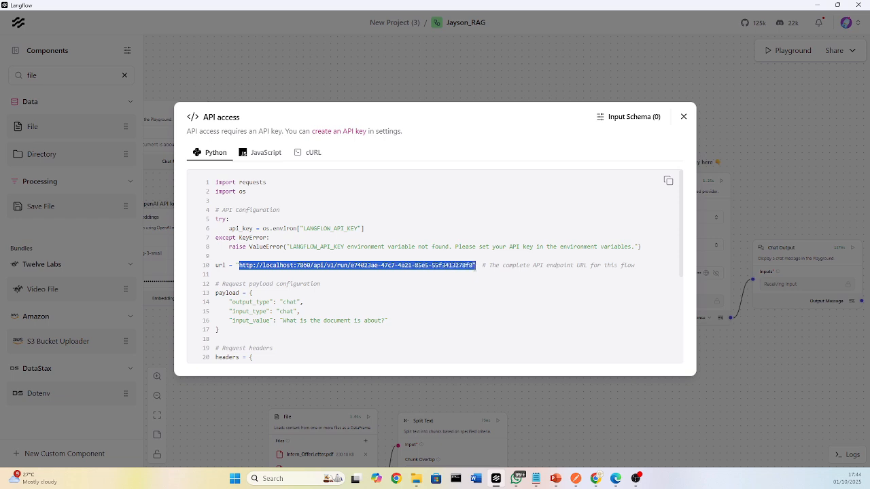
{"action": "left_click", "coordinate": [489, 305]}
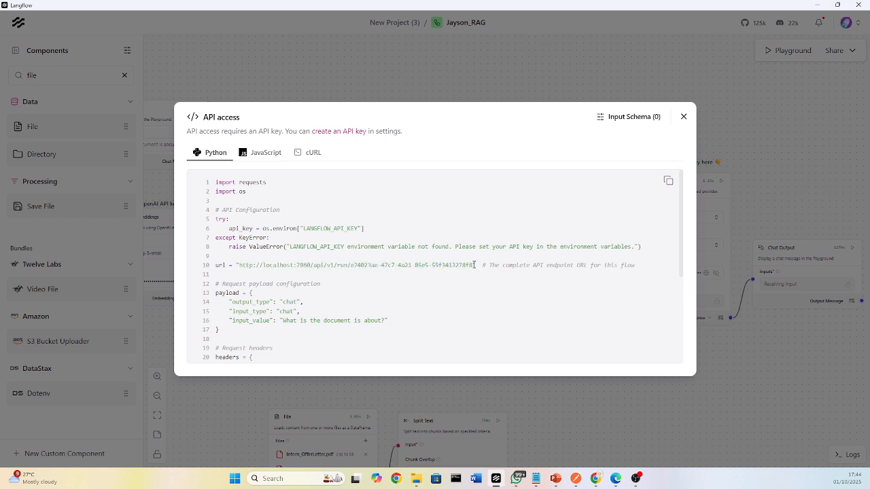
{"action": "left_click_drag", "start_coordinate": [474, 265], "coordinate": [239, 265]}
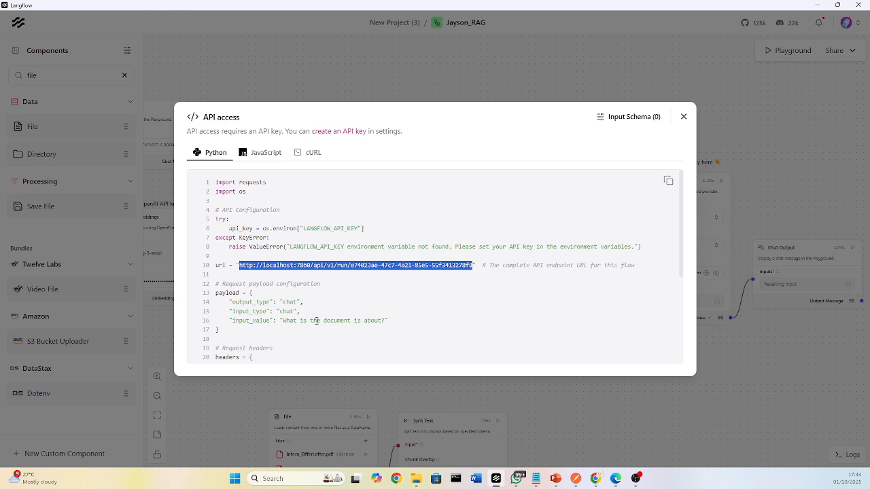
{"action": "left_click", "coordinate": [464, 268]}
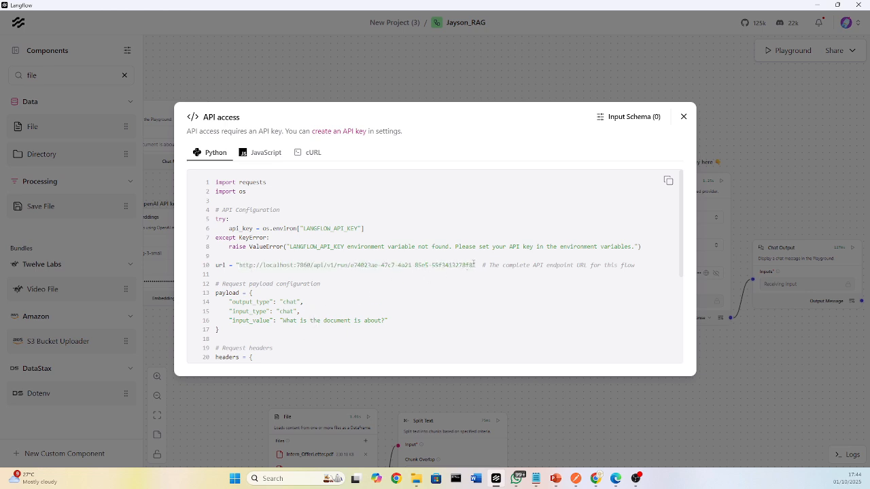
{"action": "left_click_drag", "start_coordinate": [474, 266], "coordinate": [239, 265]}
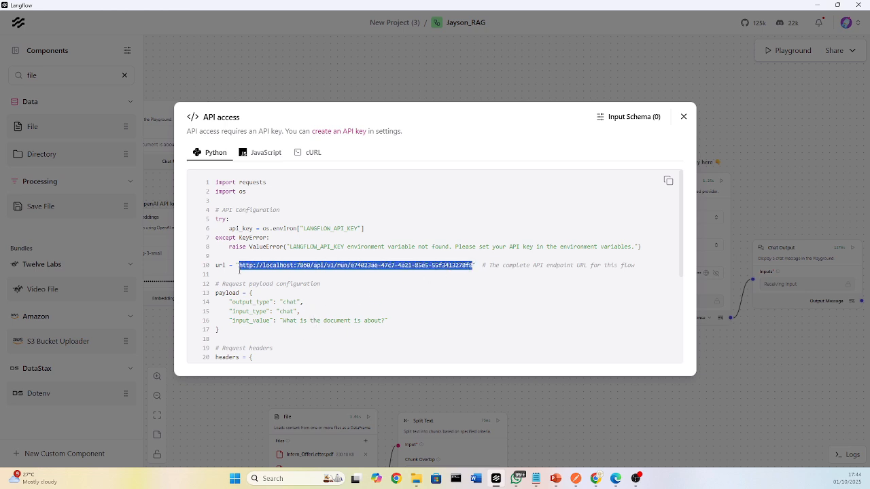
Highlight the request payload block and the url line in the Python API code.
{"action": "left_click_drag", "start_coordinate": [408, 331], "coordinate": [228, 294]}
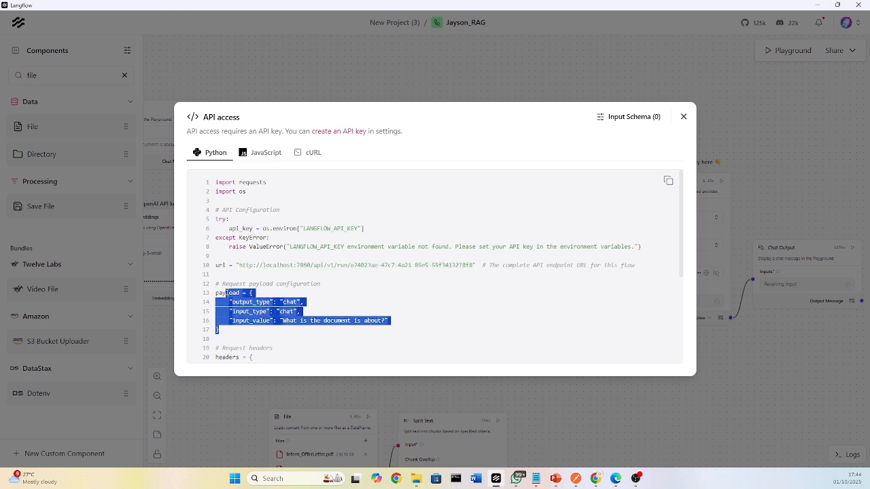
{"action": "left_click", "coordinate": [327, 308]}
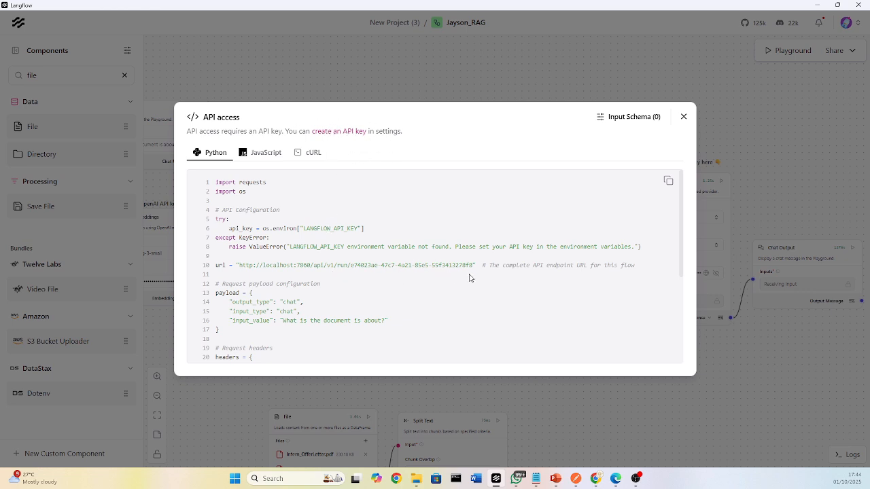
{"action": "left_click_drag", "start_coordinate": [473, 265], "coordinate": [294, 264]}
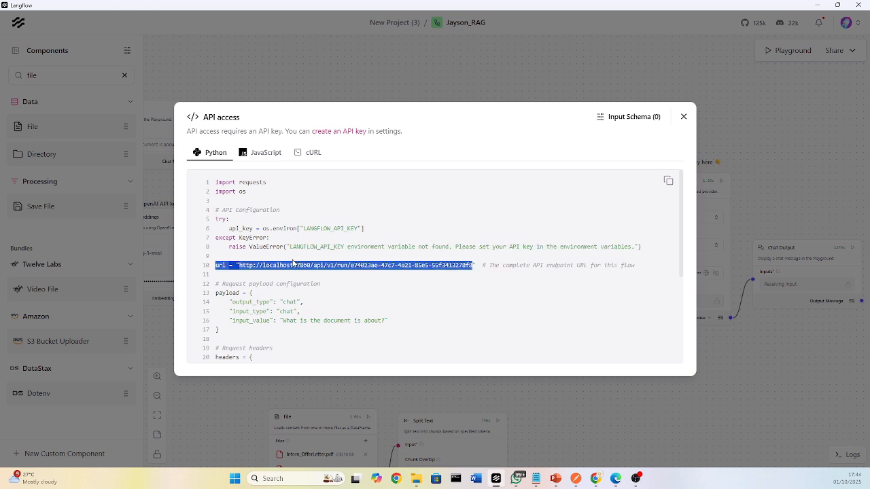
Switch to Postman and review the POST request's endpoint URL, API_KEY header and raw JSON body.
{"action": "left_click", "coordinate": [576, 478]}
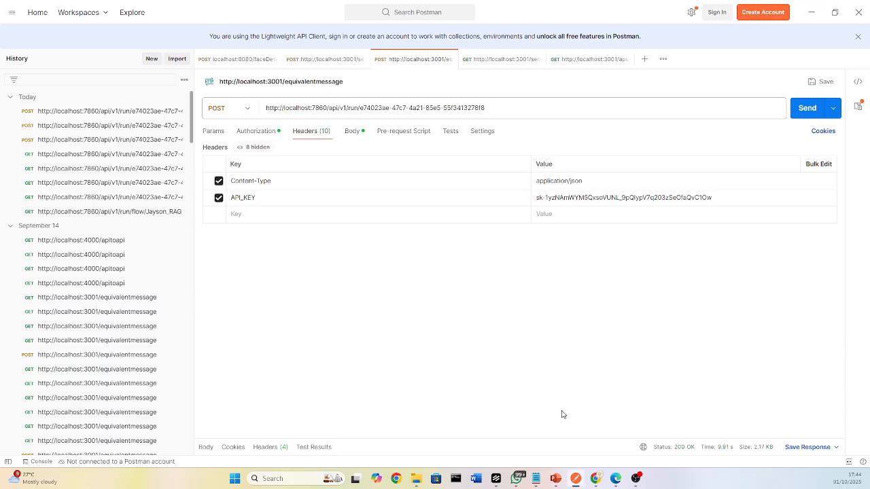
{"action": "triple_click", "coordinate": [498, 109]}
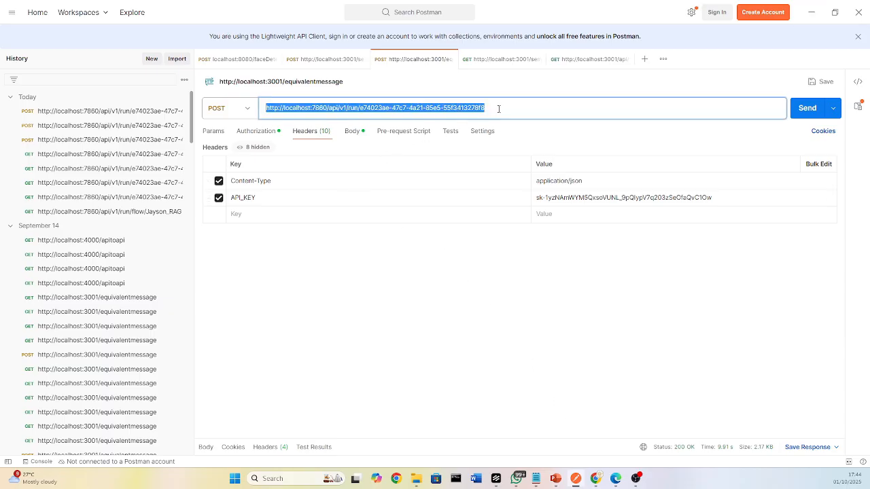
{"action": "left_click", "coordinate": [445, 310]}
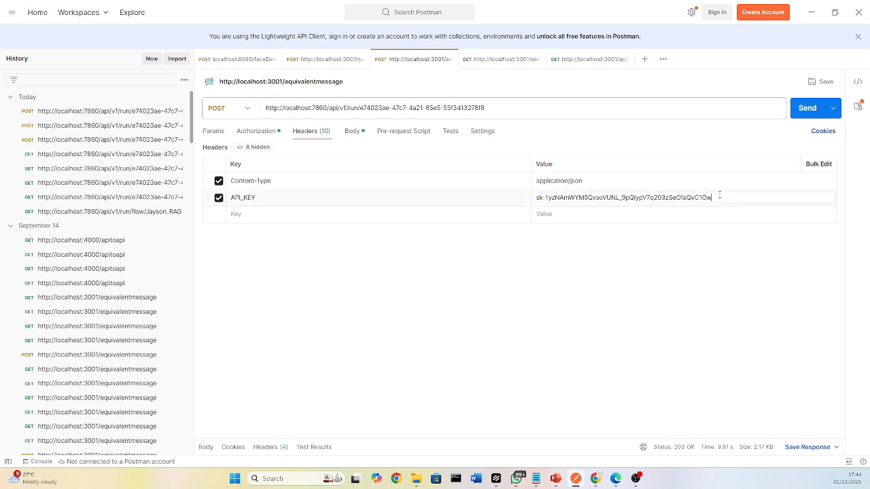
{"action": "left_click", "coordinate": [357, 134]}
{"action": "left_click", "coordinate": [323, 187]}
{"action": "type", "text": ","}
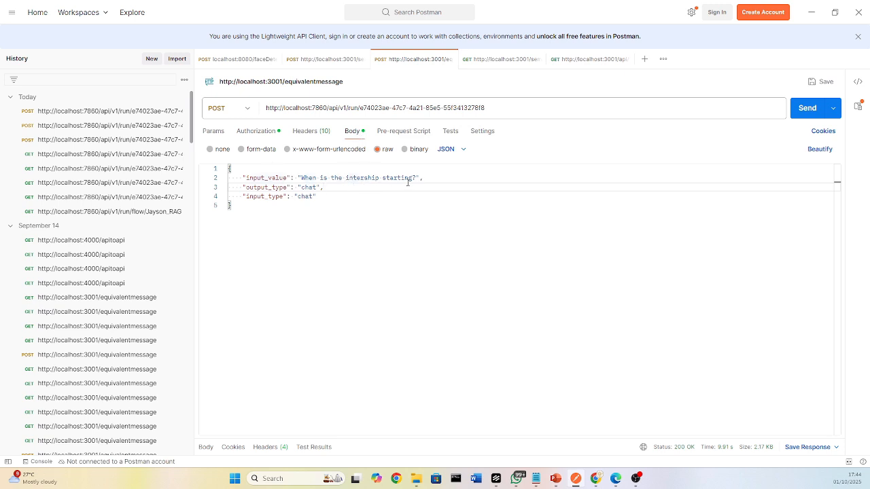
Change the JSON body's input_value to "What is this document about?" and send the POST request.
{"action": "left_click", "coordinate": [413, 178]}
{"action": "key", "text": "shift+Up"}
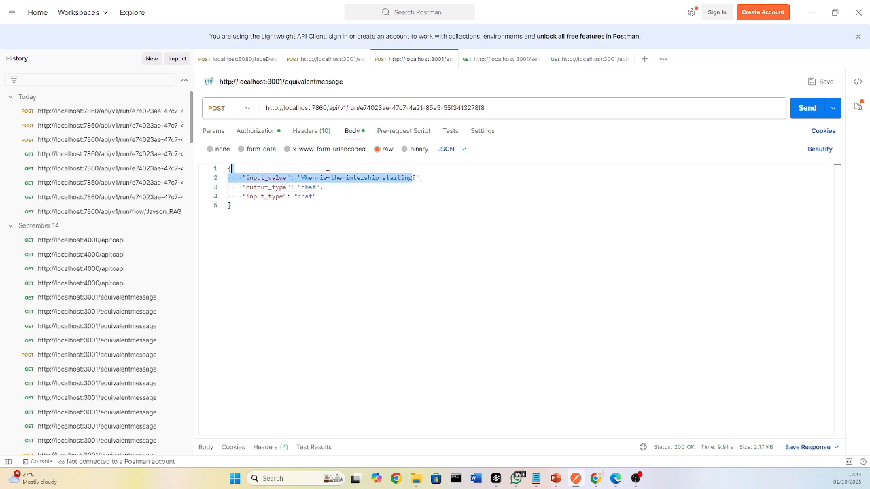
{"action": "left_click", "coordinate": [327, 175], "text": "shift"}
{"action": "key", "text": "shift+Left"}
{"action": "key", "text": "shift+Left"}
{"action": "key", "text": "shift+Left"}
{"action": "key", "text": "shift+Left"}
{"action": "key", "text": "shift+Left"}
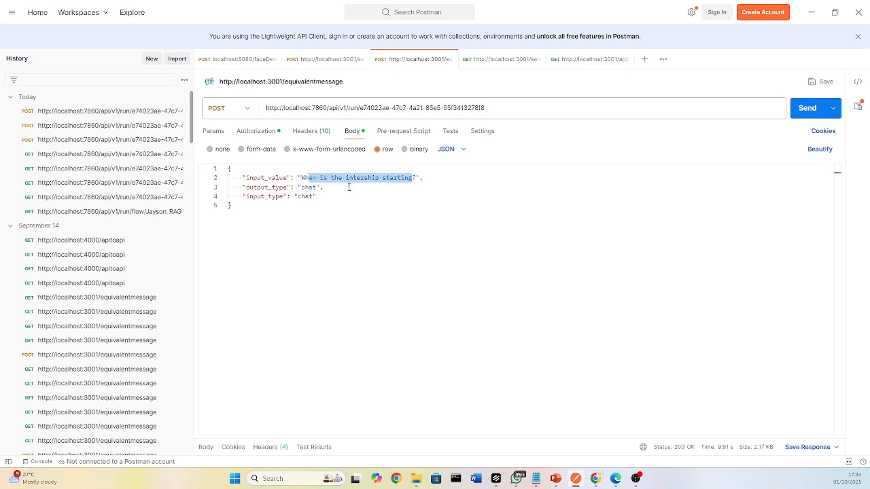
{"action": "type", "text": "at is this documen"}
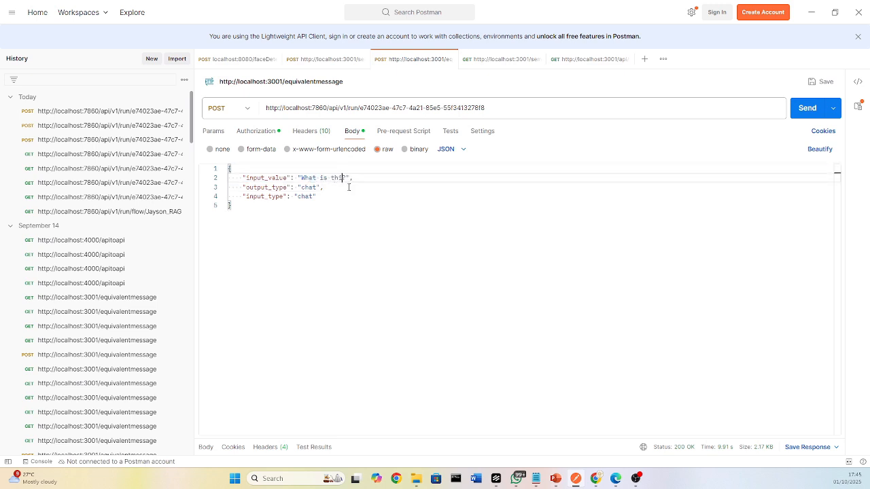
{"action": "type", "text": "t about?"}
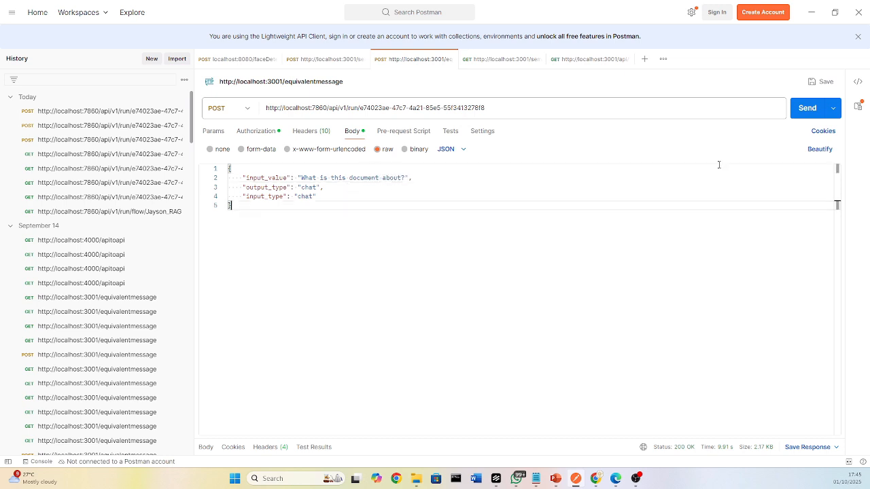
{"action": "left_click", "coordinate": [806, 110]}
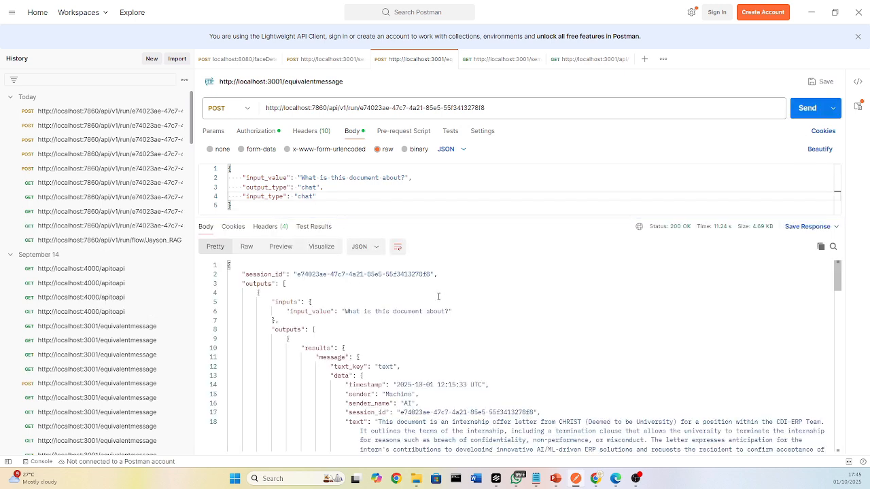
Find the AI message's text value in the JSON response and highlight it for reading.
{"action": "scroll", "coordinate": [466, 332], "scroll_direction": "down", "scroll_amount": 2}
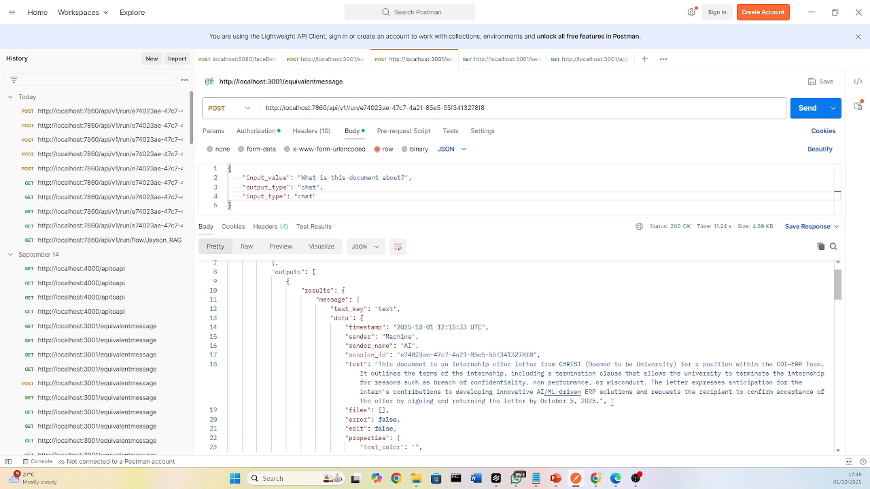
{"action": "left_click_drag", "start_coordinate": [612, 403], "coordinate": [382, 365]}
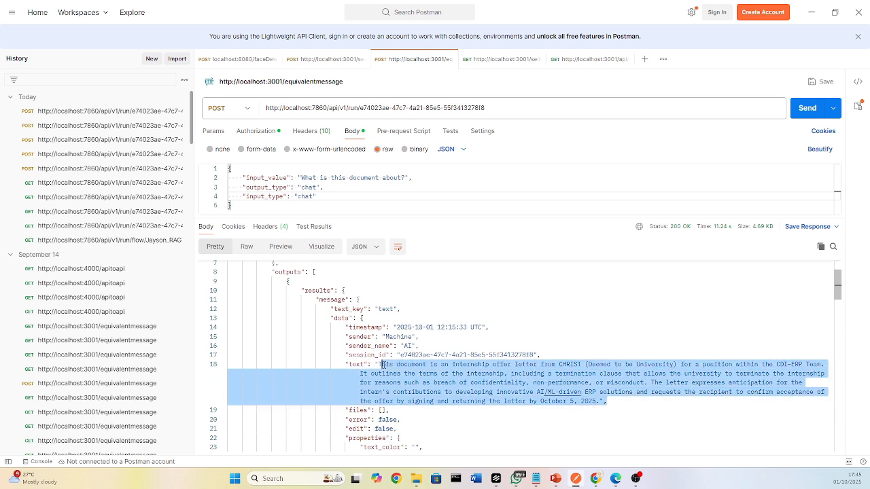
{"action": "left_click", "coordinate": [604, 286]}
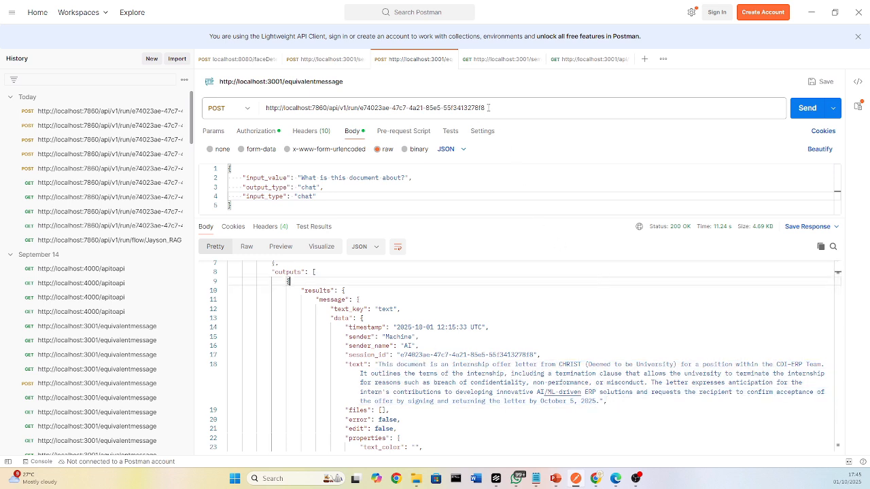